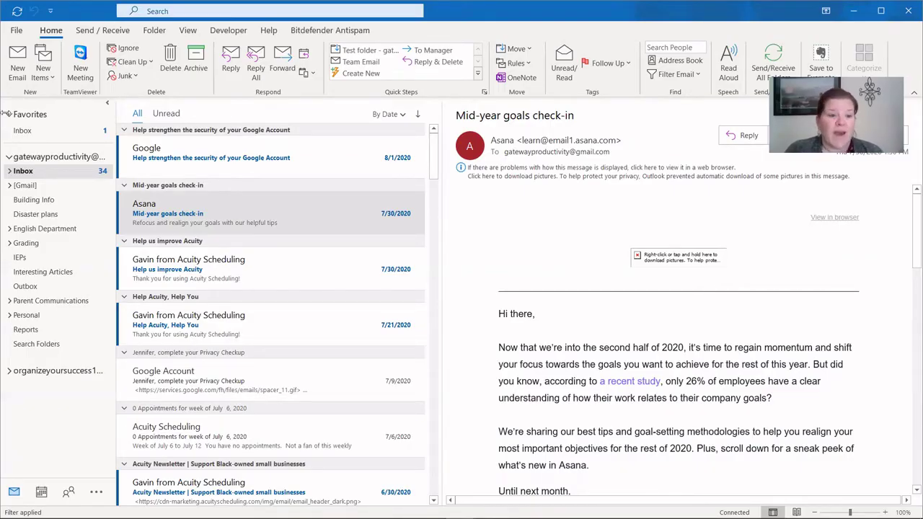
- Create a new Inbox subfolder named 'Asana'
{"action": "right_click", "coordinate": [30, 174]}
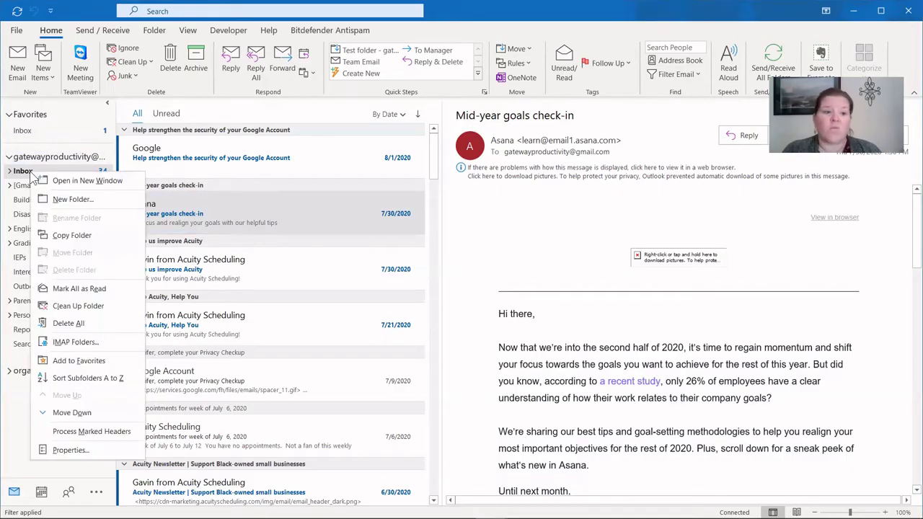
{"action": "left_click", "coordinate": [58, 200]}
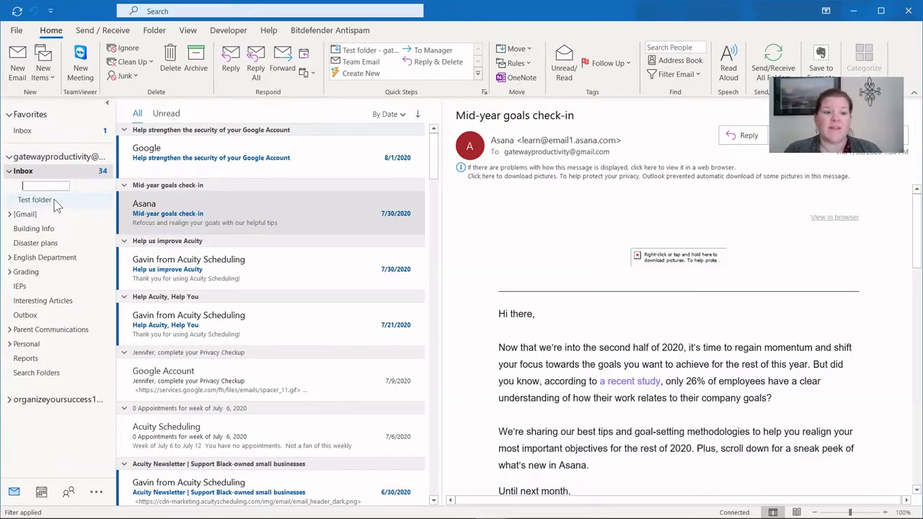
{"action": "type", "text": "Asana"}
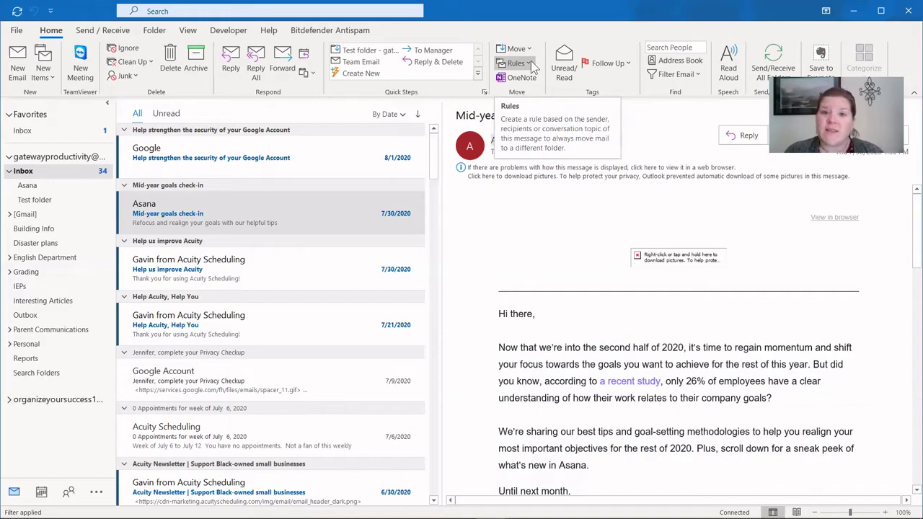
- Show the Rules dropdown for the selected Asana message
{"action": "left_click", "coordinate": [531, 60]}
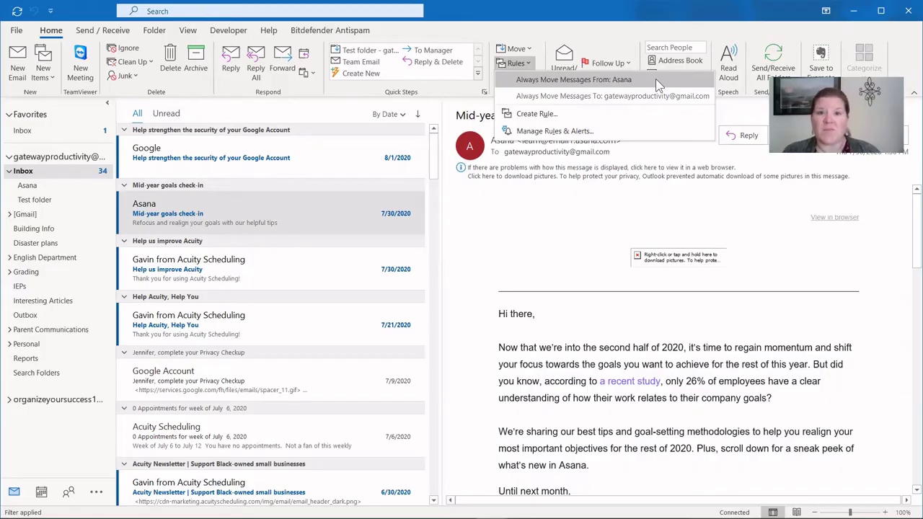
- Add an 'Always Move Messages From: Asana' rule targeting the Asana folder, moving 11 messages
{"action": "left_click", "coordinate": [656, 80]}
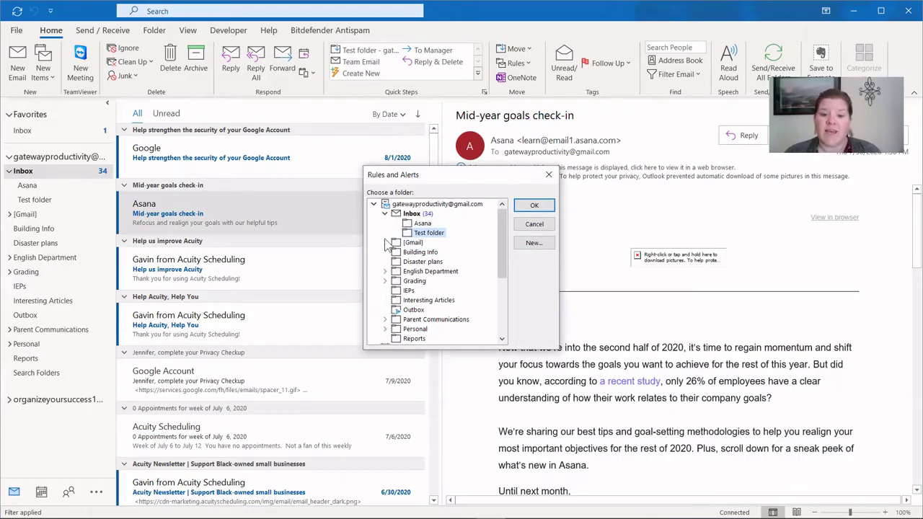
{"action": "left_click", "coordinate": [422, 225]}
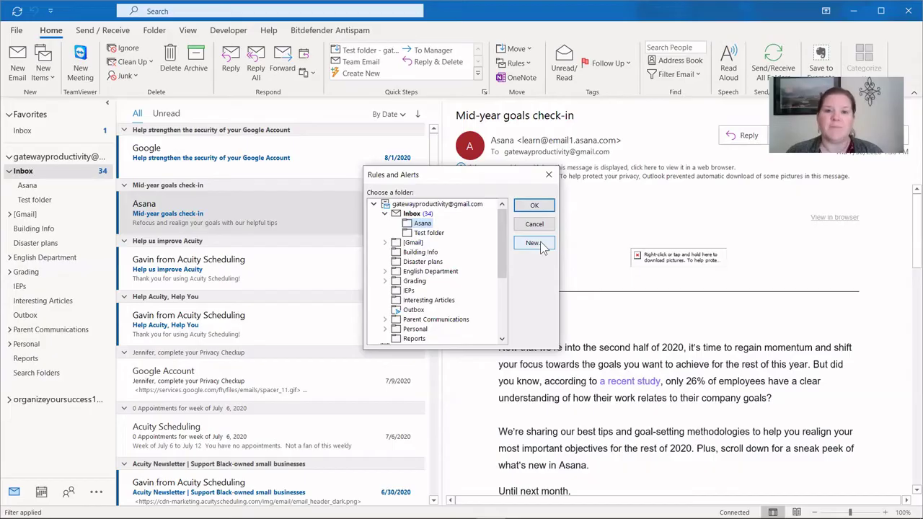
{"action": "left_click", "coordinate": [535, 205]}
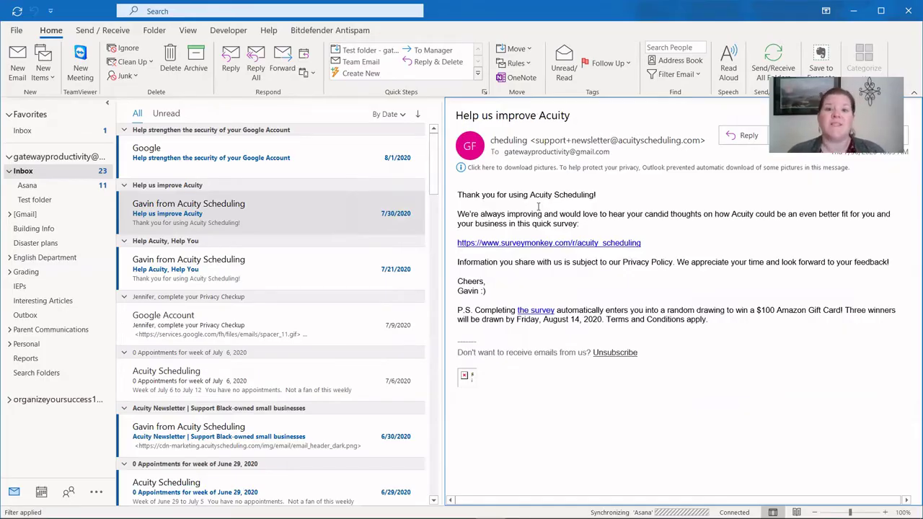
{"action": "left_click", "coordinate": [55, 186]}
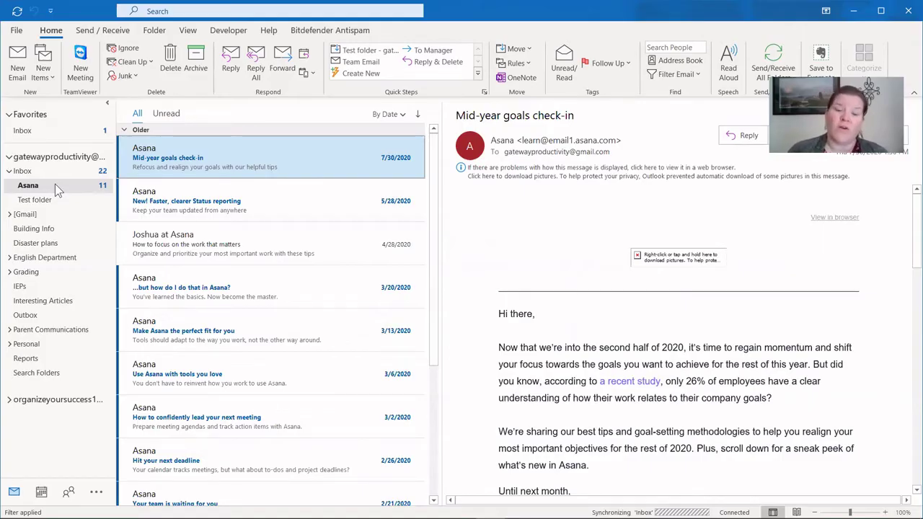
{"action": "key", "text": "Up"}
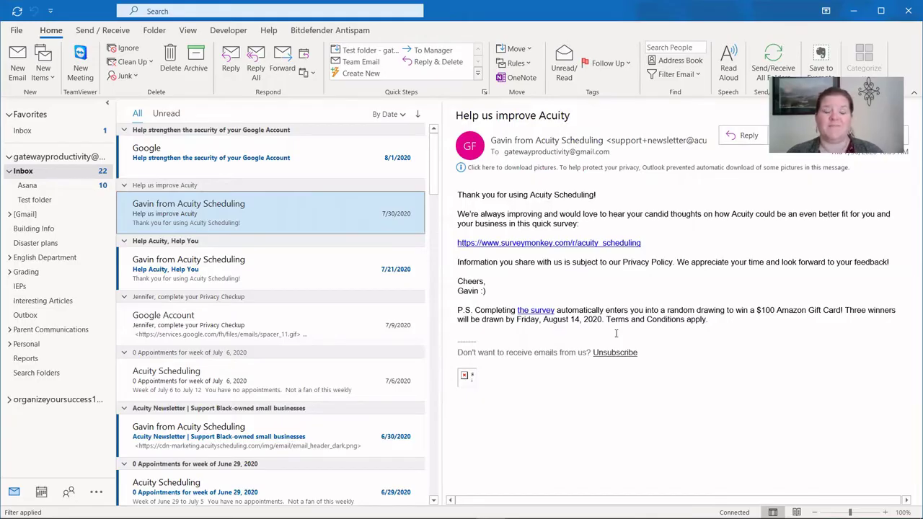
- Open the 'Help us improve Acuity' email in its own window and show its Rules options
{"action": "double_click", "coordinate": [244, 207]}
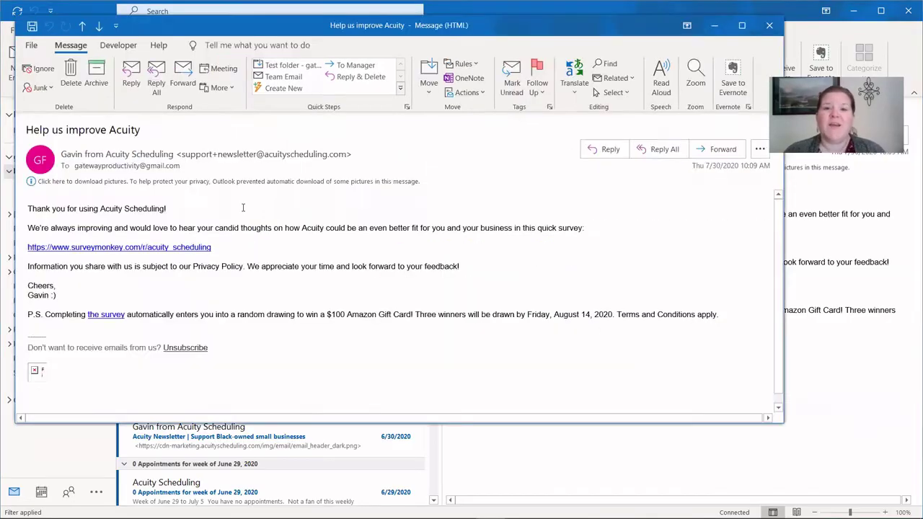
{"action": "left_click", "coordinate": [472, 66]}
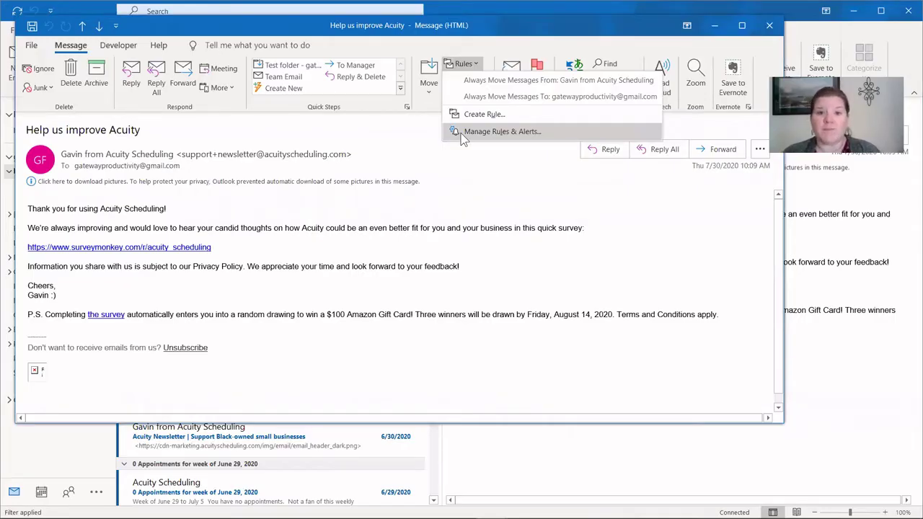
- Draft a rule matching the Acuity sender and subject 'Survey', with 'Move the item to folder' ticked
{"action": "left_click", "coordinate": [503, 113]}
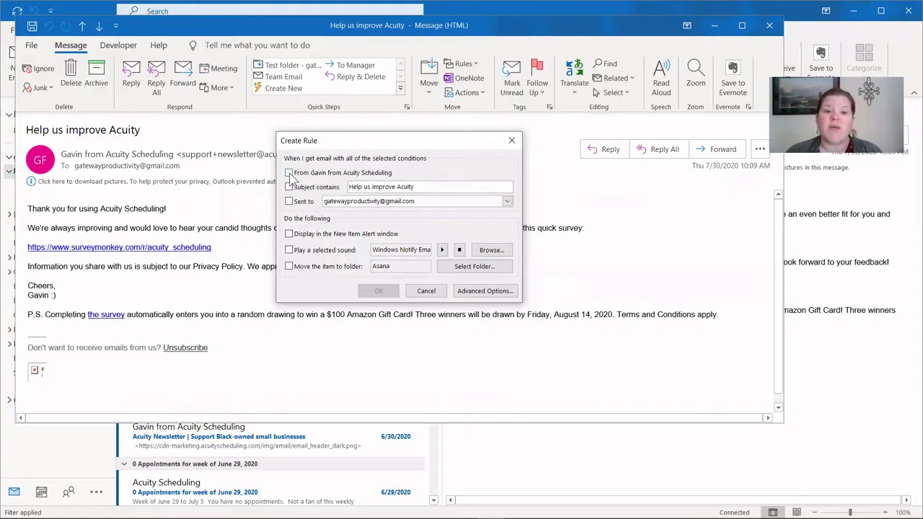
{"action": "left_click", "coordinate": [290, 173]}
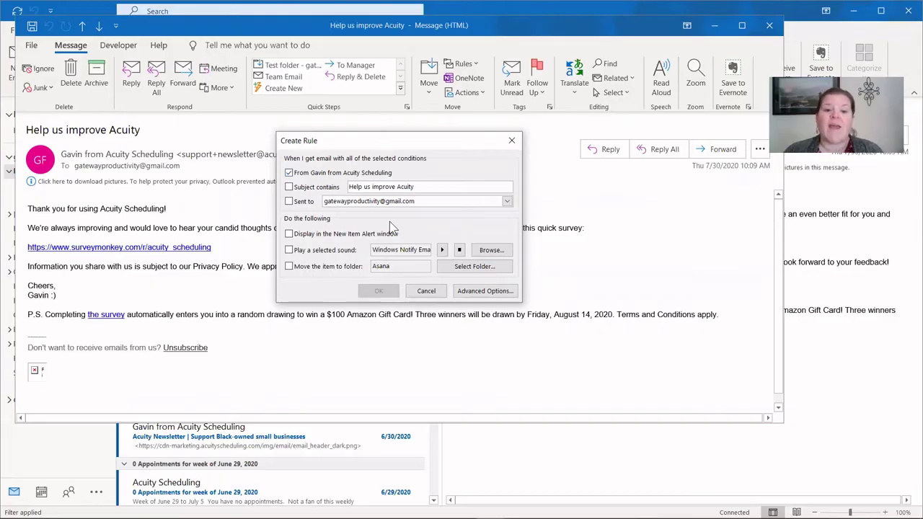
{"action": "left_click", "coordinate": [289, 187]}
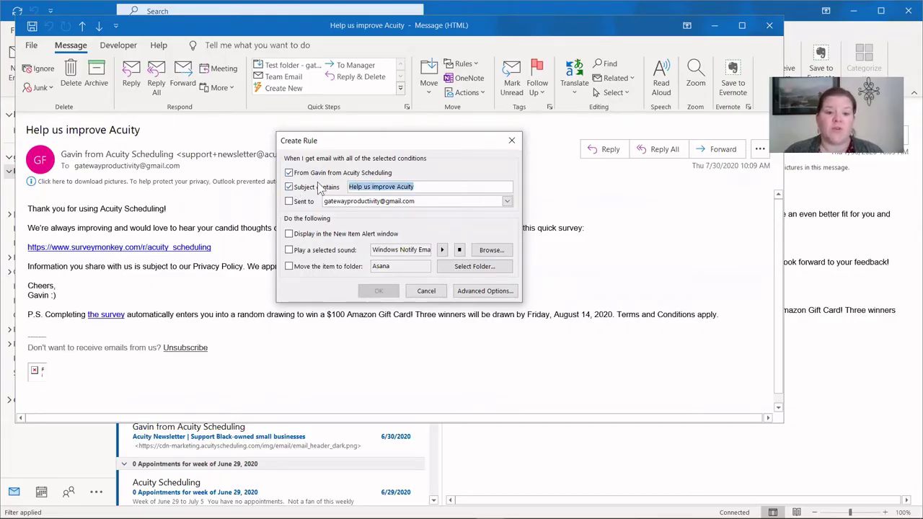
{"action": "type", "text": "Survey"}
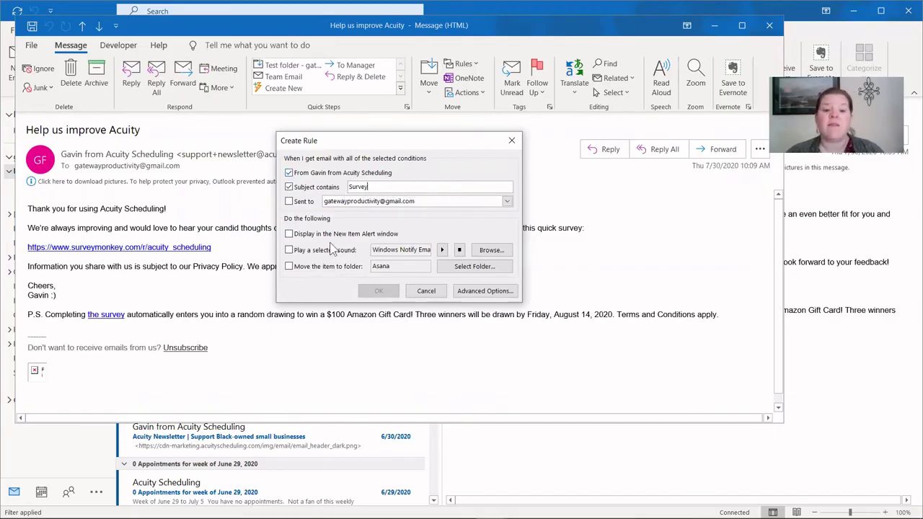
{"action": "left_click", "coordinate": [290, 268]}
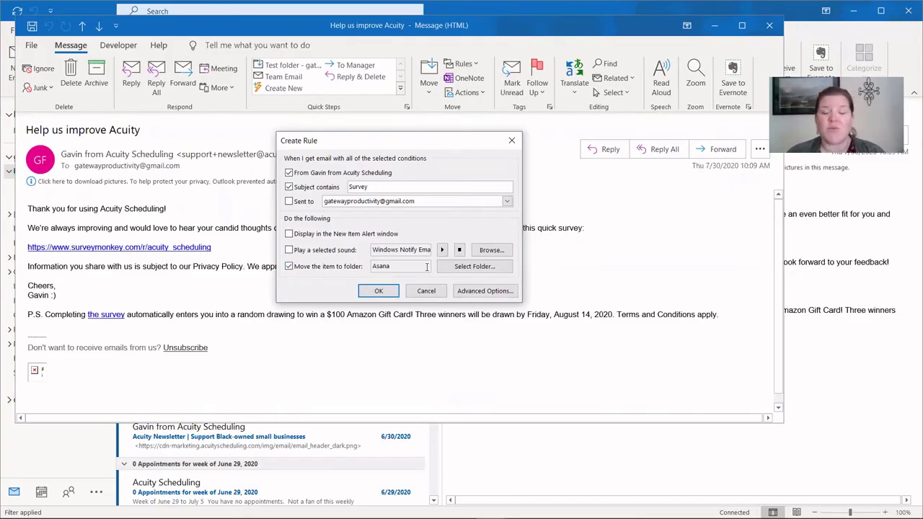
- Create an 'Acuity Surveys' folder inside the Inbox from the rule's folder chooser
{"action": "left_click", "coordinate": [475, 266]}
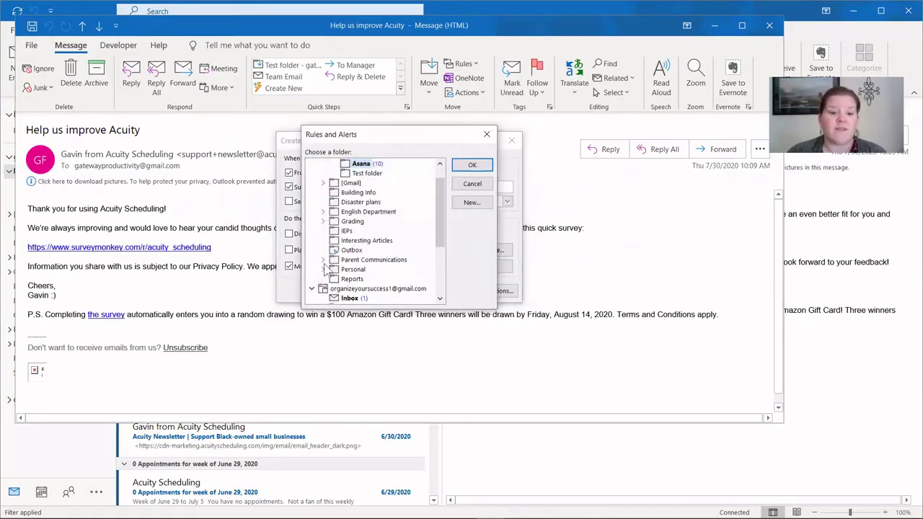
{"action": "left_click_drag", "start_coordinate": [441, 213], "coordinate": [442, 175]}
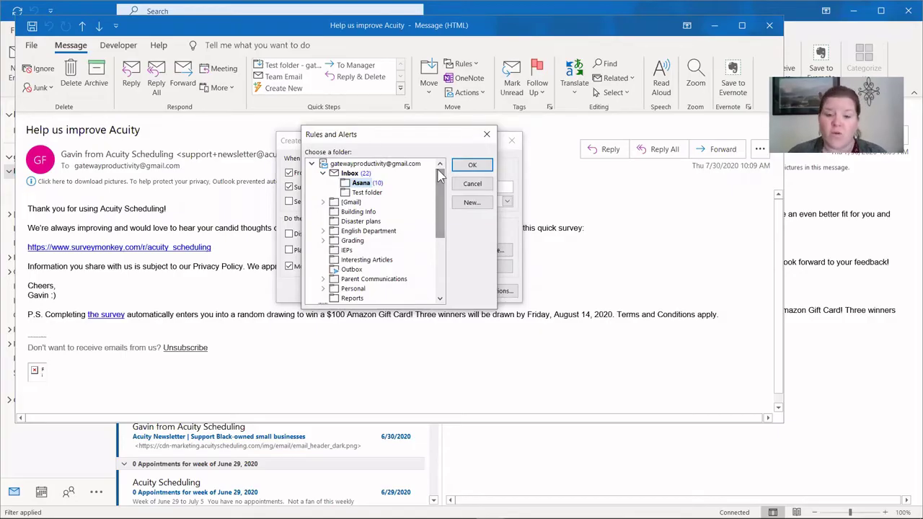
{"action": "left_click", "coordinate": [467, 205]}
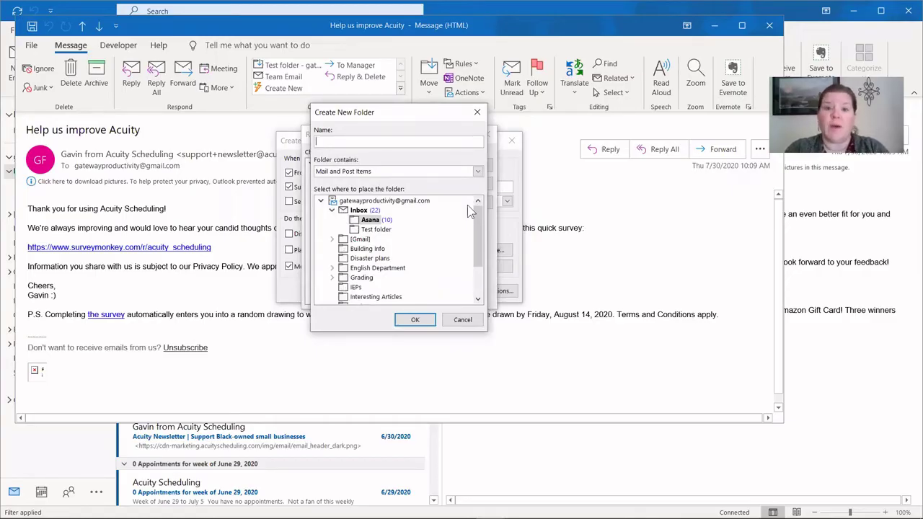
{"action": "type", "text": "Acuity"}
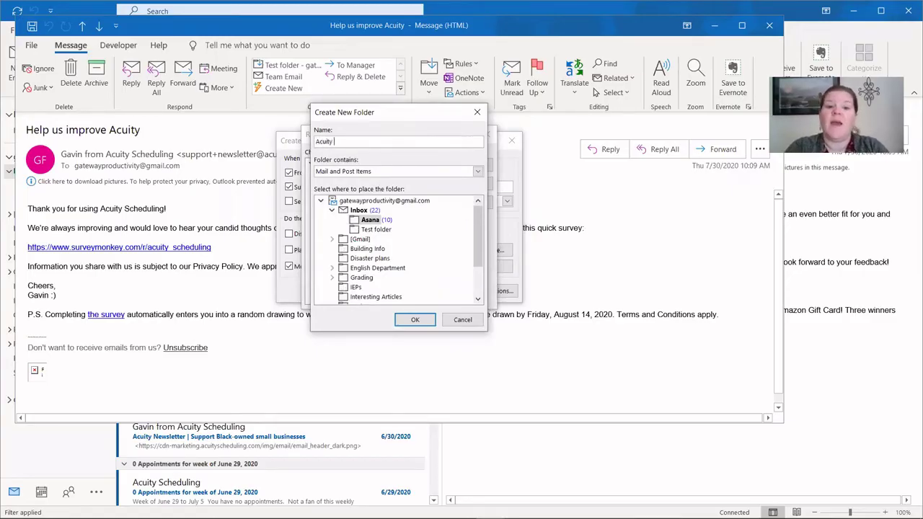
{"action": "type", "text": " Surveys"}
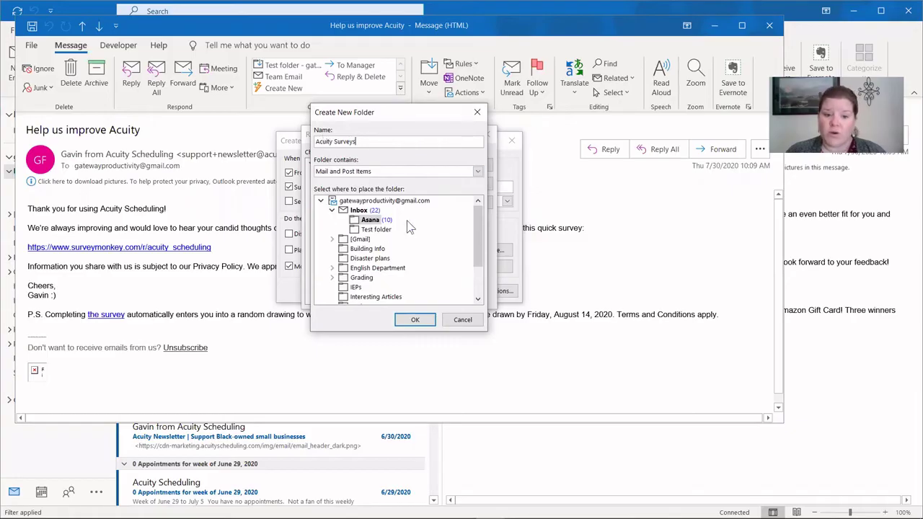
{"action": "left_click", "coordinate": [361, 210]}
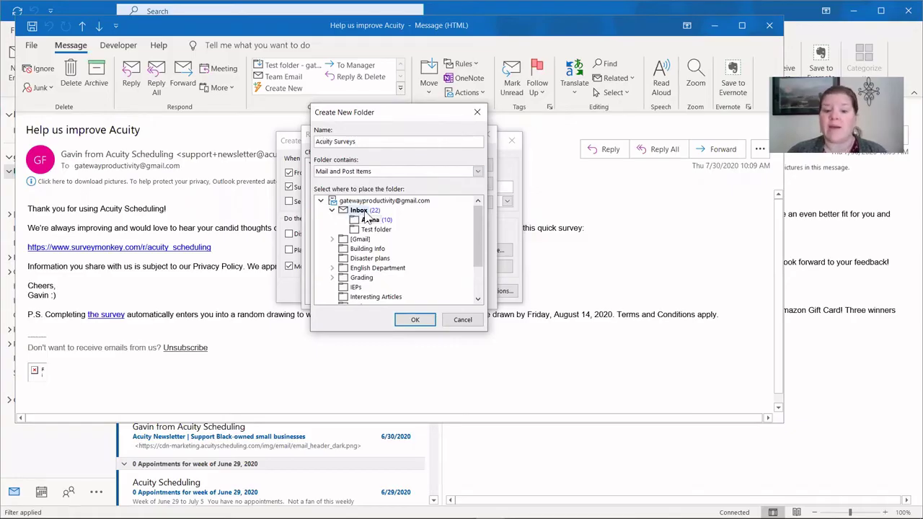
{"action": "left_click", "coordinate": [371, 221]}
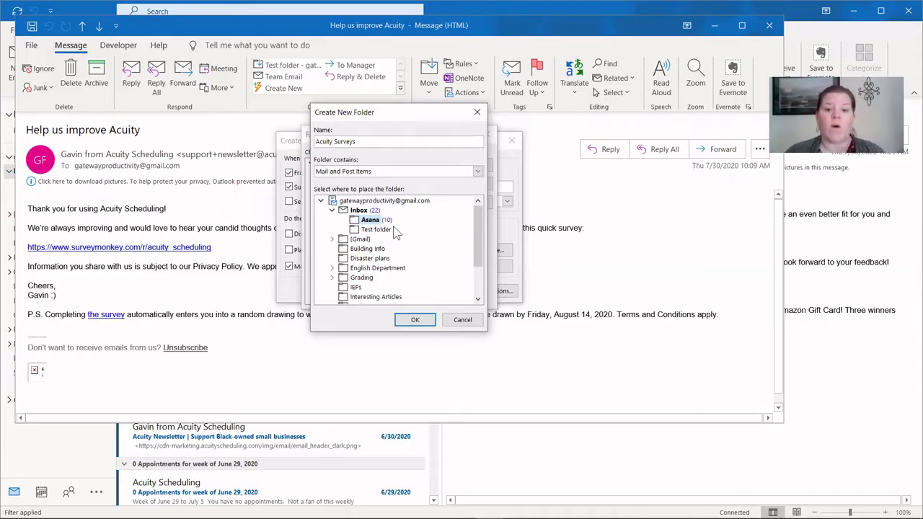
{"action": "left_click", "coordinate": [357, 212]}
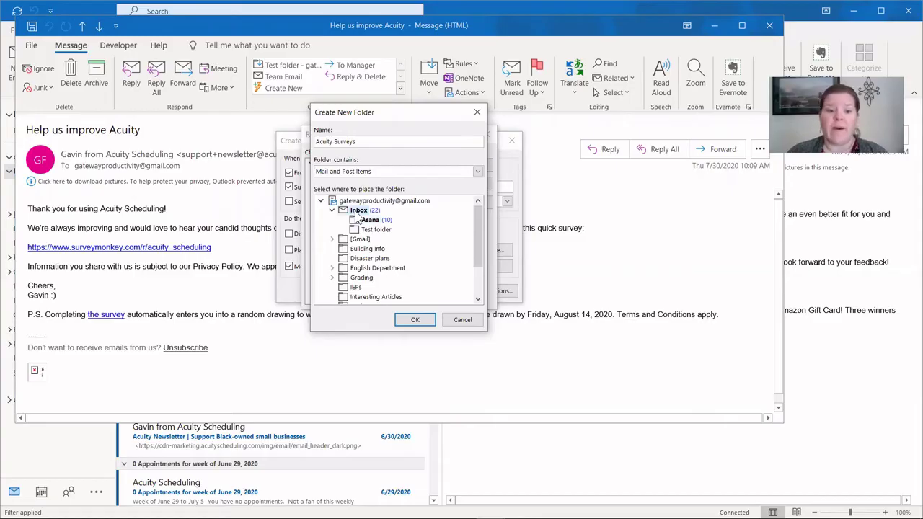
{"action": "left_click", "coordinate": [415, 320]}
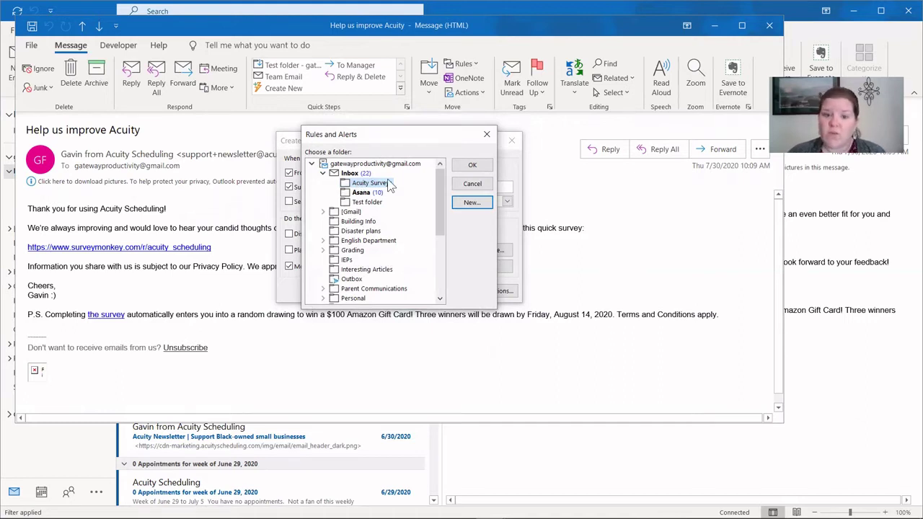
- Confirm Acuity Surveys as the destination and drop the 'Subject contains' condition
{"action": "left_click", "coordinate": [472, 165]}
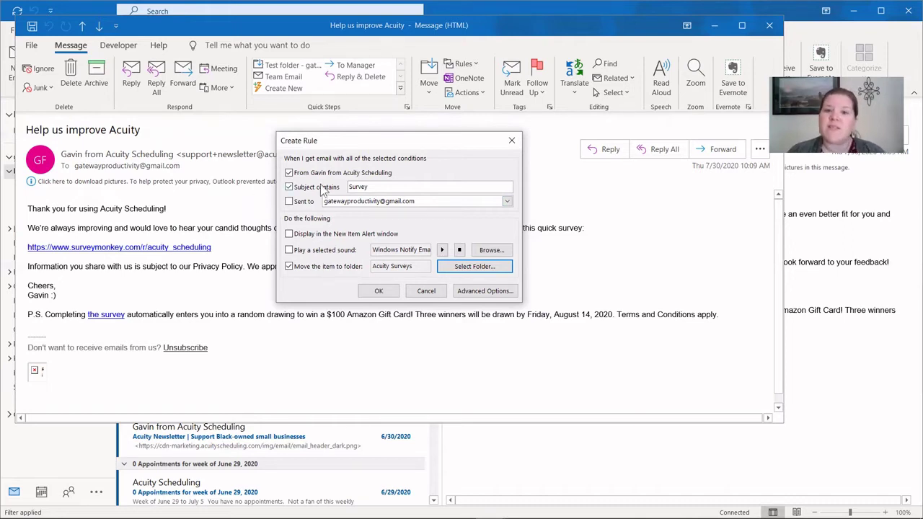
{"action": "left_click", "coordinate": [289, 187]}
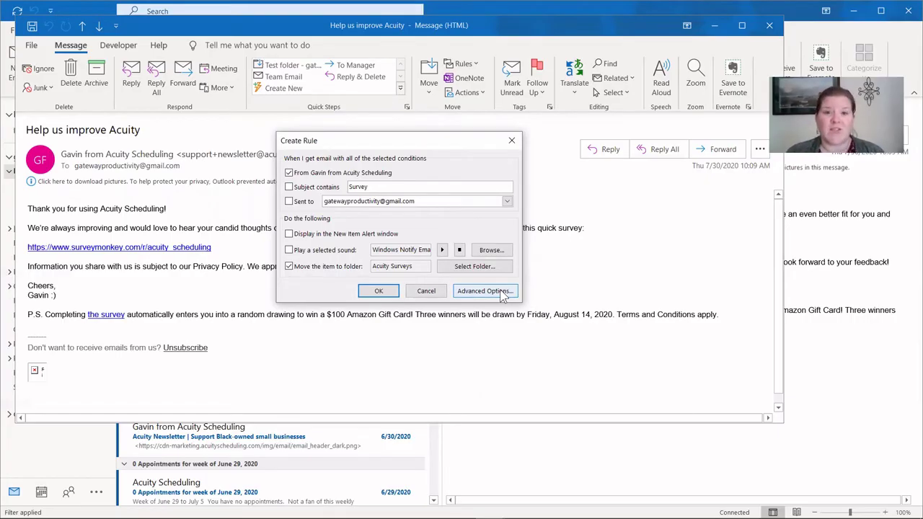
- Under Advanced Options, add the 'with specific words in the body' condition and open its word list
{"action": "left_click", "coordinate": [485, 291]}
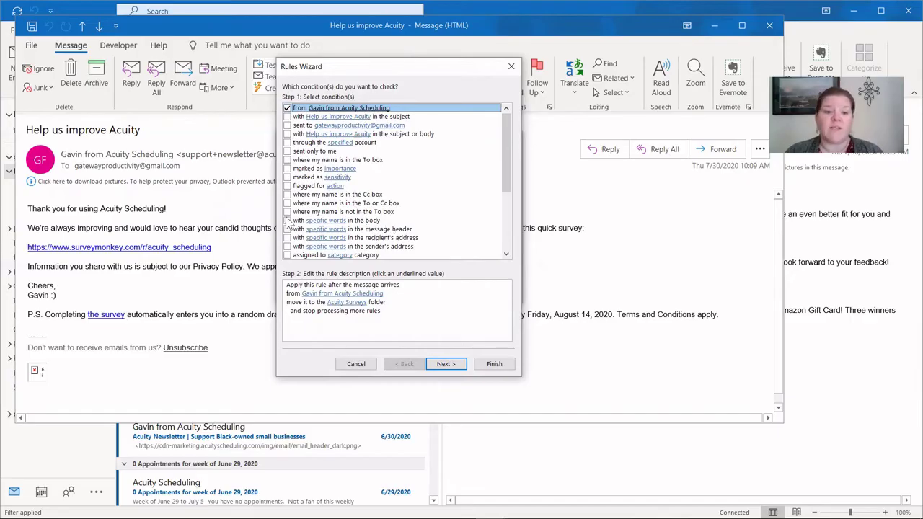
{"action": "left_click", "coordinate": [287, 221]}
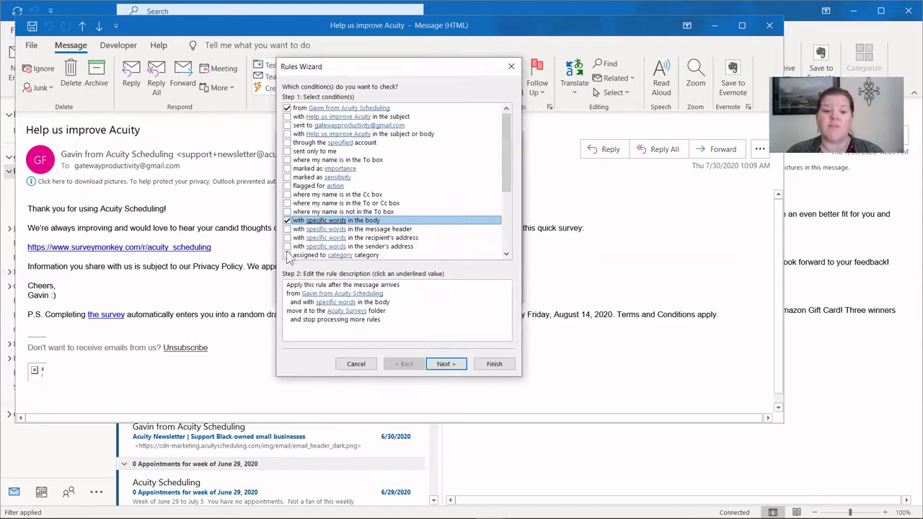
{"action": "left_click", "coordinate": [314, 298]}
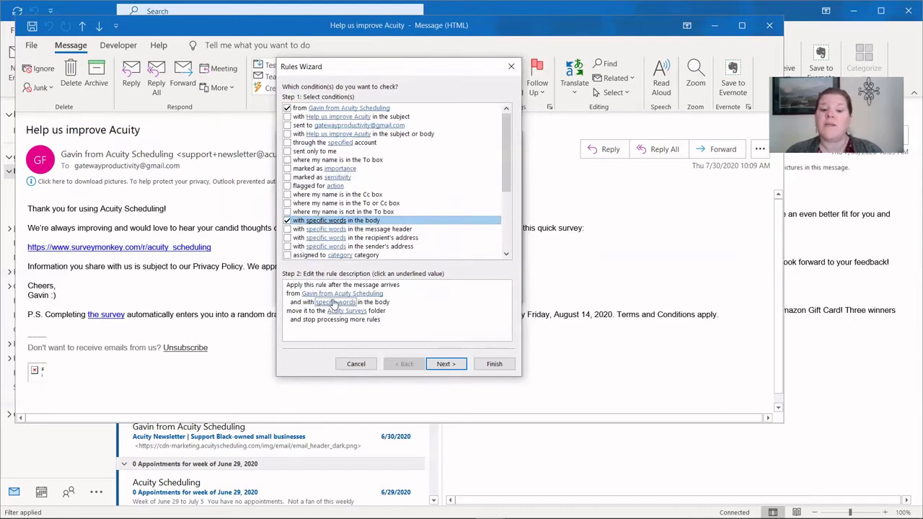
{"action": "left_click", "coordinate": [312, 285]}
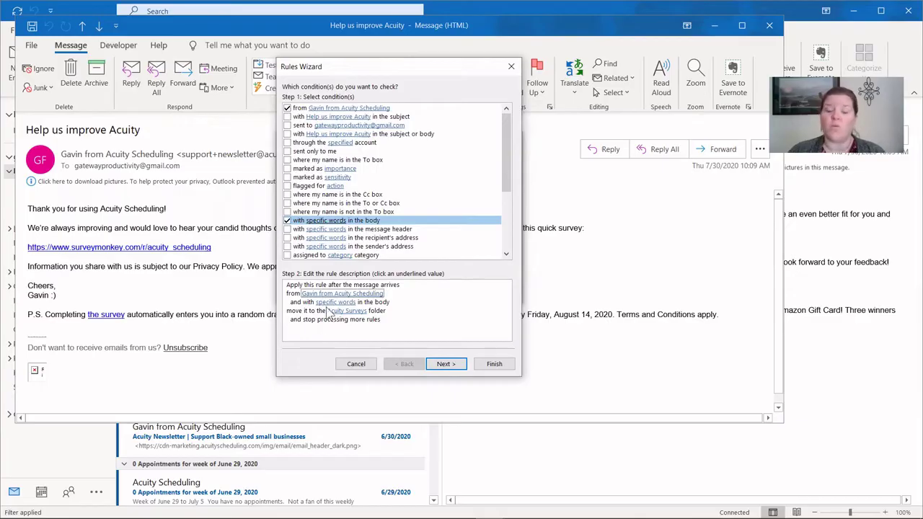
{"action": "left_click", "coordinate": [330, 303]}
- Add 'survey' as the required body word and confirm the Search Text list
{"action": "left_click", "coordinate": [332, 302]}
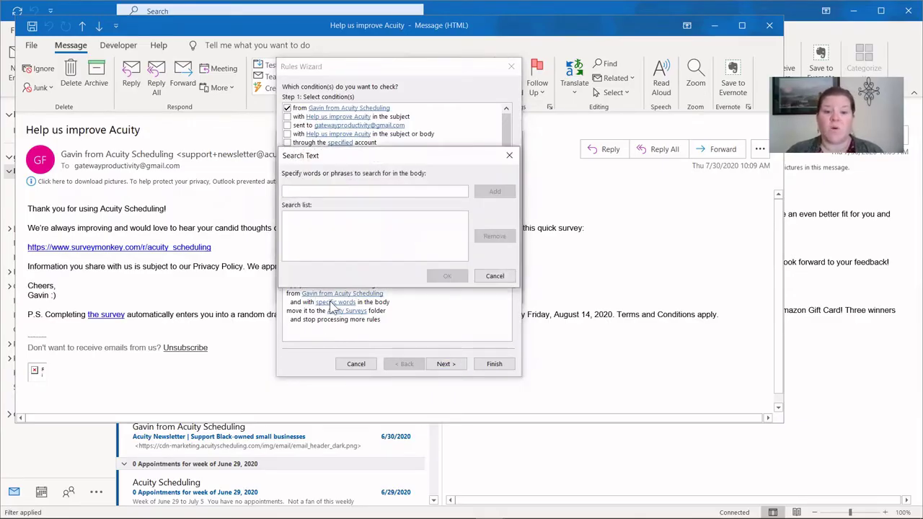
{"action": "type", "text": "surv"}
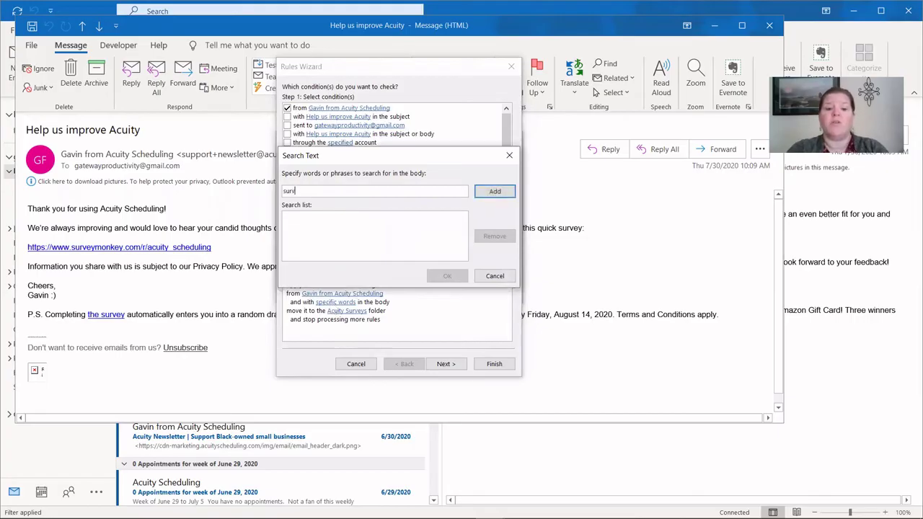
{"action": "type", "text": "ey"}
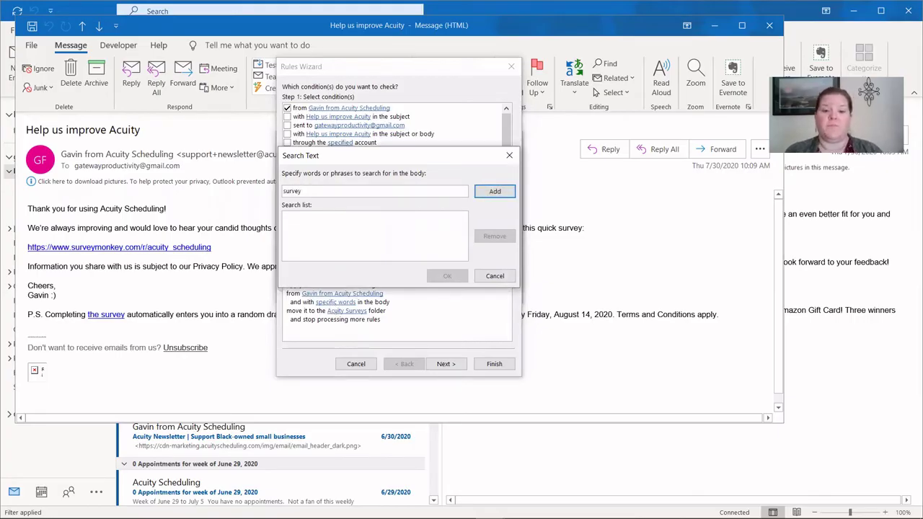
{"action": "left_click", "coordinate": [494, 193]}
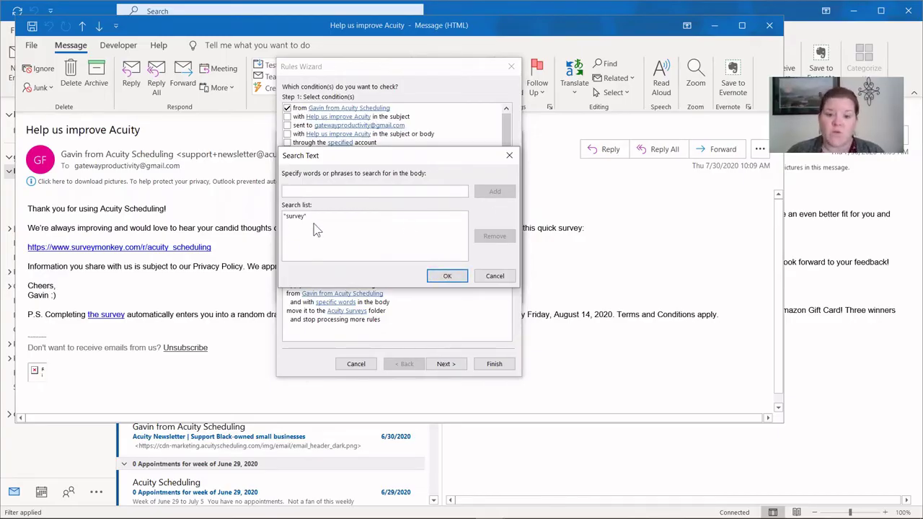
{"action": "left_click", "coordinate": [453, 277]}
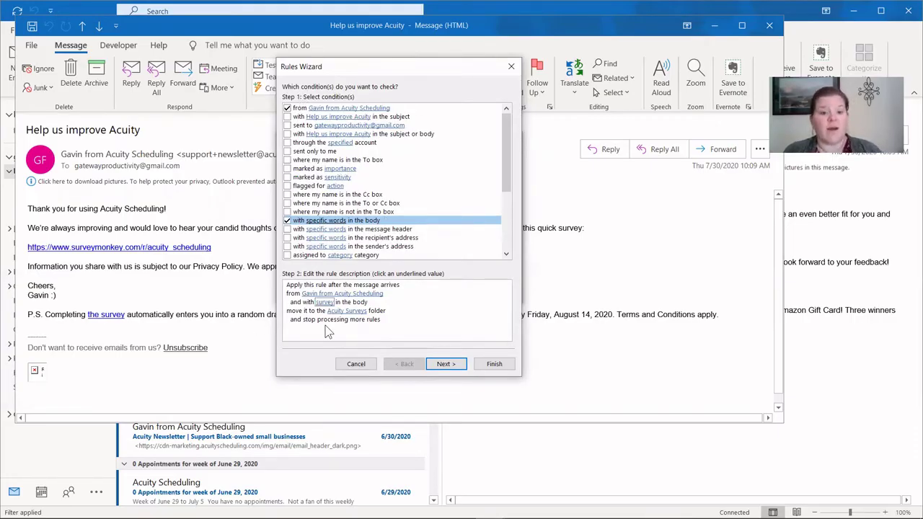
{"action": "key", "text": "Tab"}
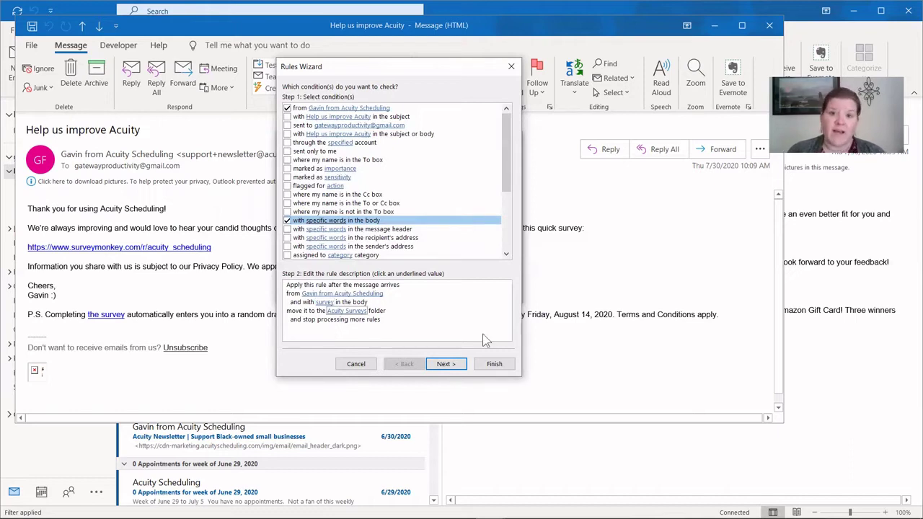
- Go on to the actions: move to Acuity Surveys and stop processing more rules
{"action": "left_click", "coordinate": [448, 365]}
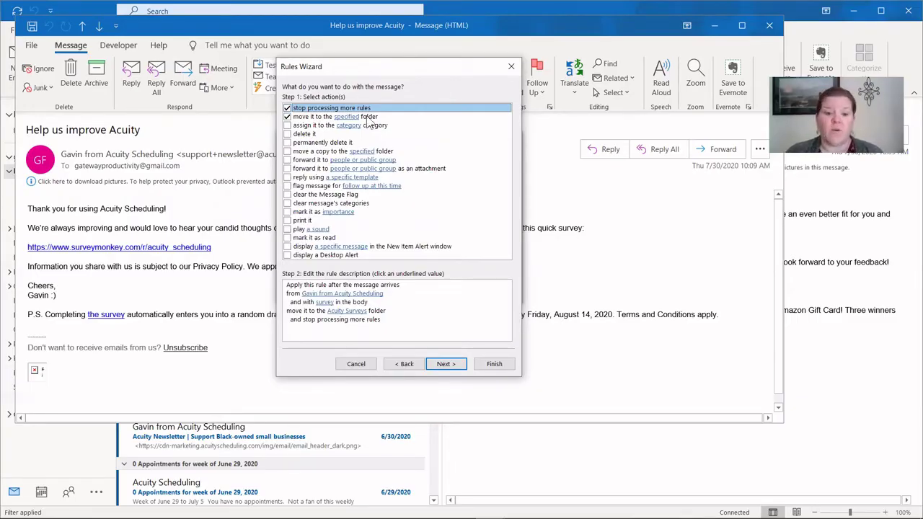
{"action": "key", "text": "Tab"}
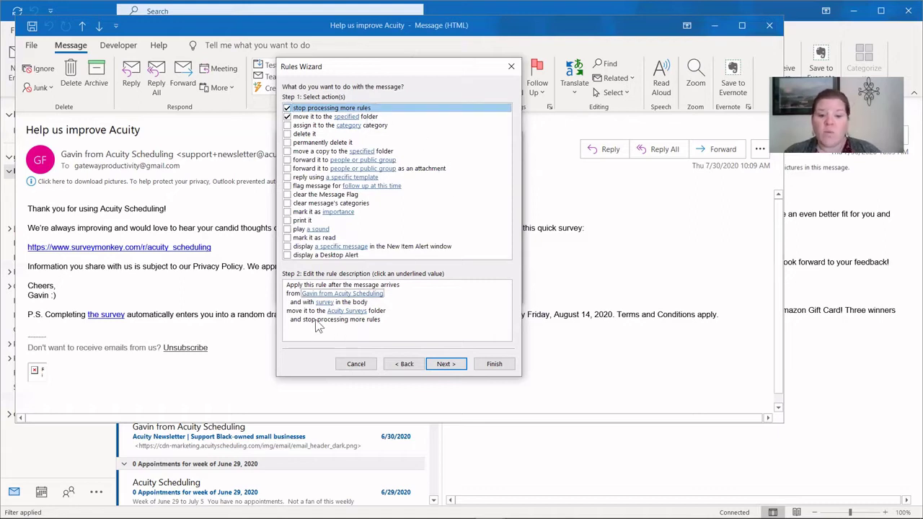
{"action": "key", "text": "Tab"}
{"action": "key", "text": "Tab"}
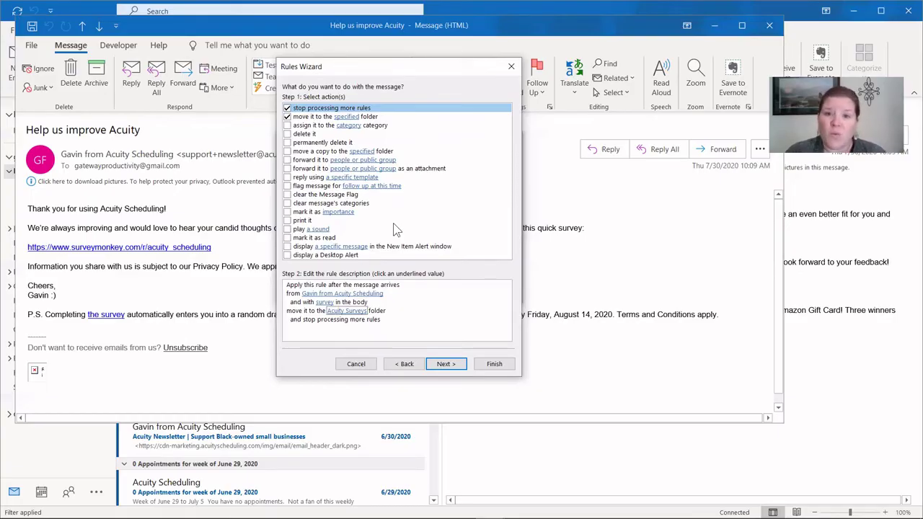
- Move past the conditions to the exceptions page, adding no exceptions to the Acuity survey rule
{"action": "left_click", "coordinate": [445, 365]}
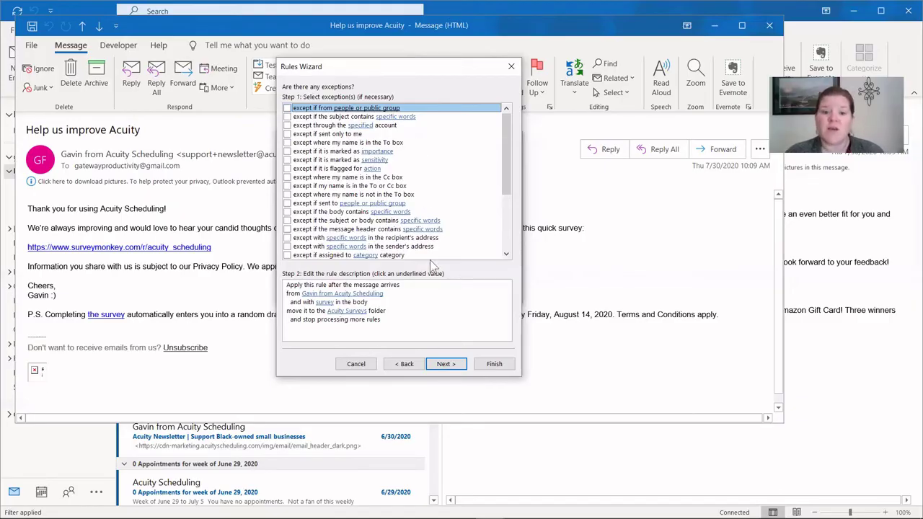
- Name the rule 'Acuity Surveys', tick running it on existing Inbox messages, and finish
{"action": "left_click", "coordinate": [444, 365]}
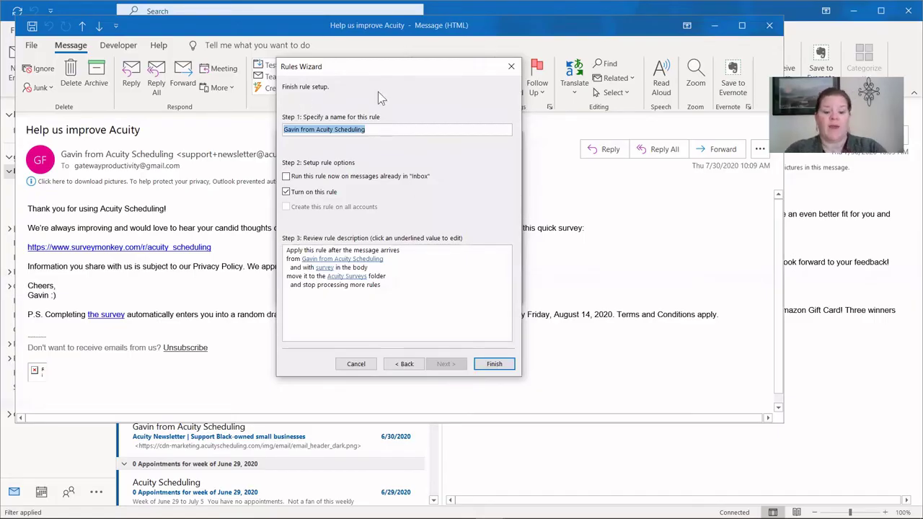
{"action": "type", "text": "Acuity"}
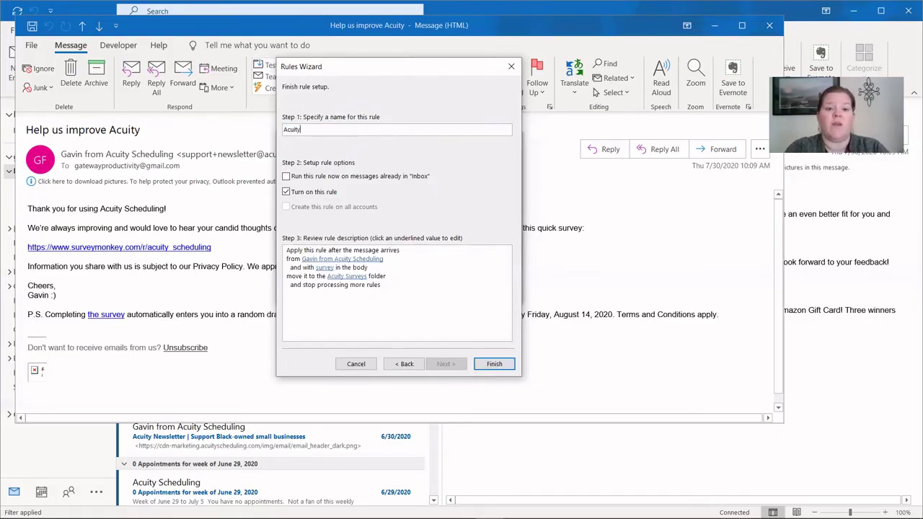
{"action": "type", "text": " Surveys"}
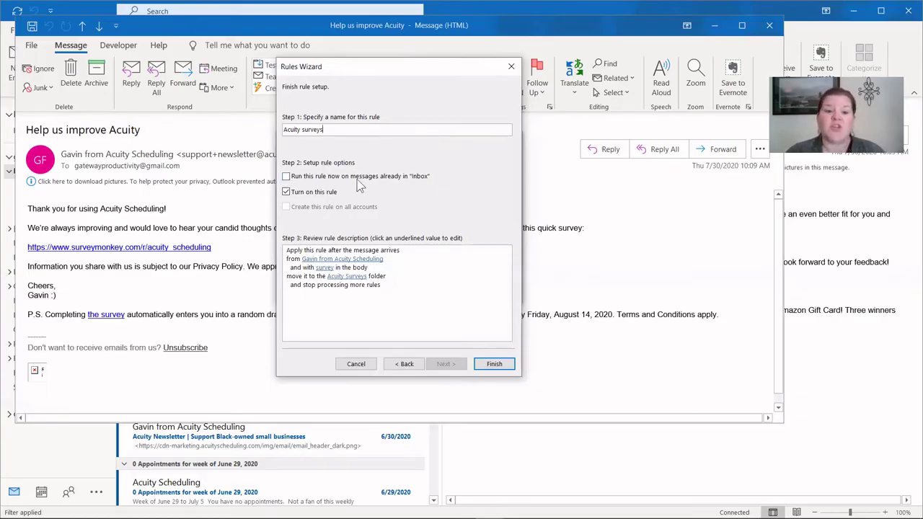
{"action": "left_click", "coordinate": [287, 177]}
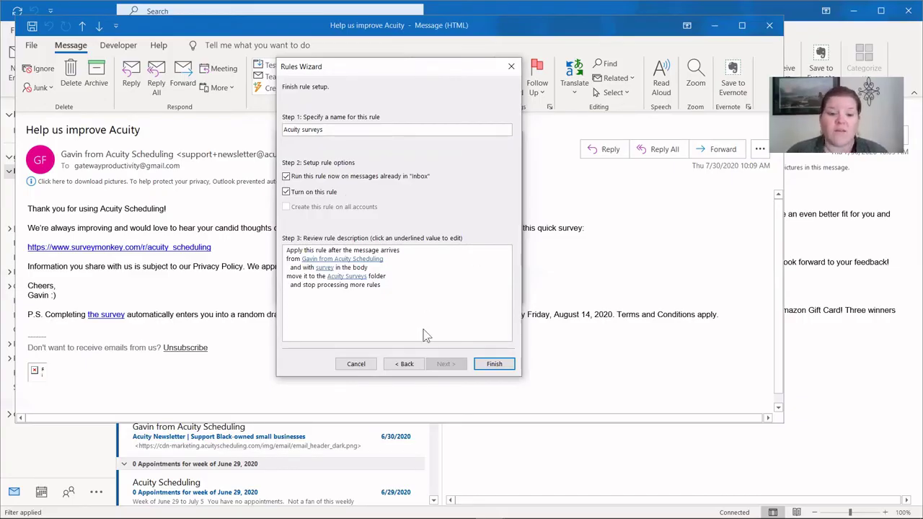
{"action": "left_click", "coordinate": [494, 363]}
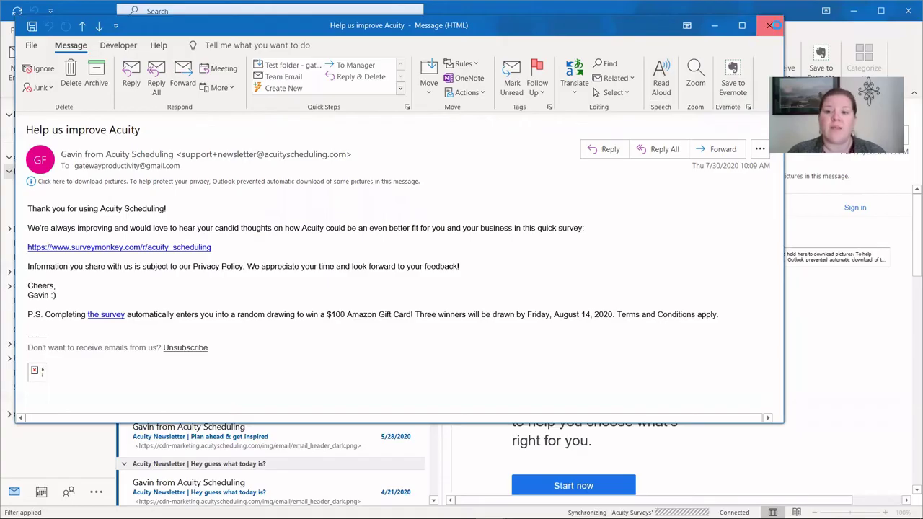
- Close the survey email, then review the three Acuity messages filed in the Acuity Surveys folder
{"action": "left_click", "coordinate": [770, 25]}
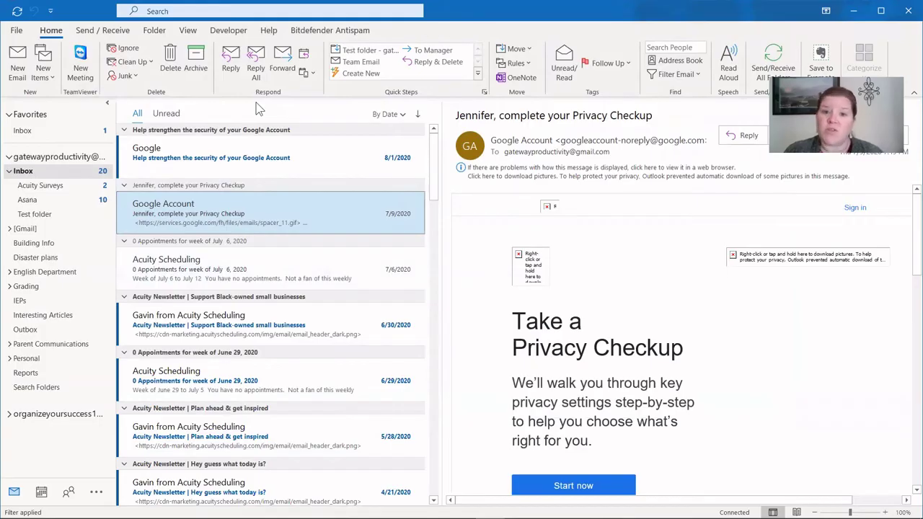
{"action": "left_click", "coordinate": [204, 263]}
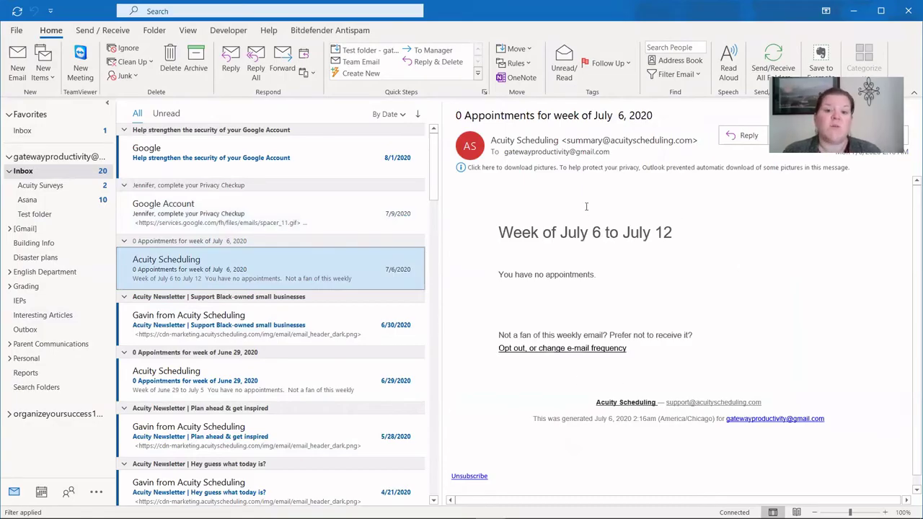
{"action": "left_click", "coordinate": [55, 189]}
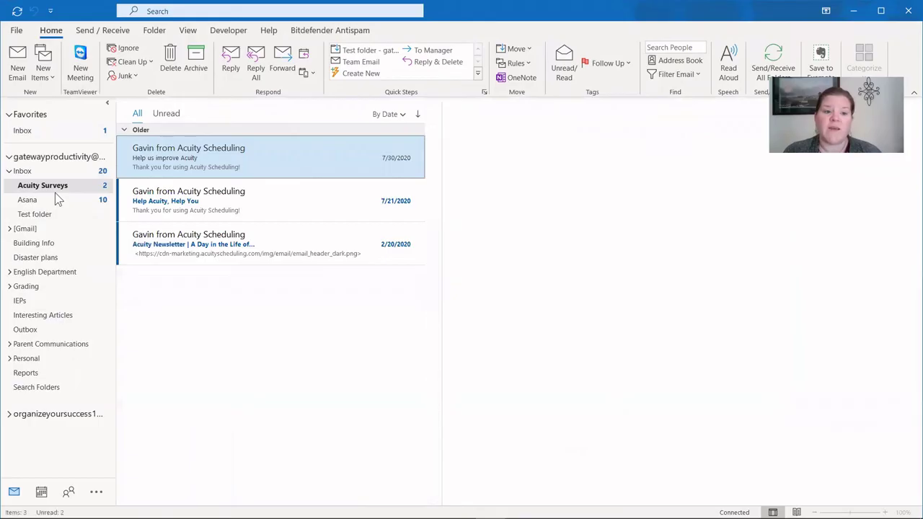
{"action": "left_click", "coordinate": [246, 148]}
{"action": "left_click", "coordinate": [242, 211]}
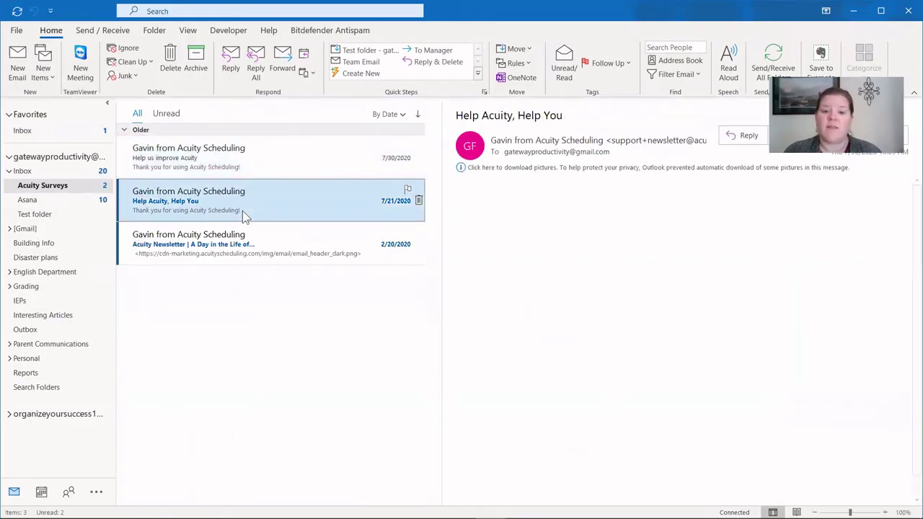
{"action": "left_click", "coordinate": [263, 249]}
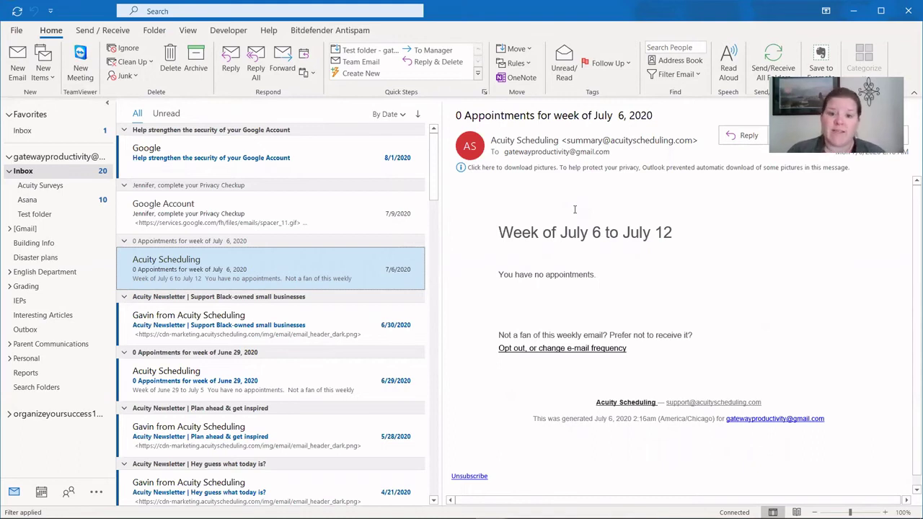
- Open Manage Rules & Alerts and select the fourth rule, which files Daily Census emails into Test
{"action": "left_click", "coordinate": [516, 65]}
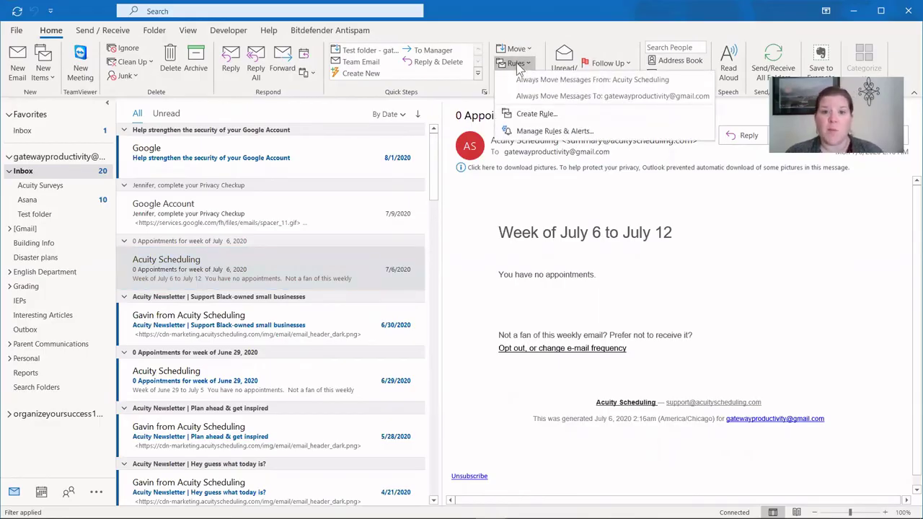
{"action": "left_click", "coordinate": [553, 132]}
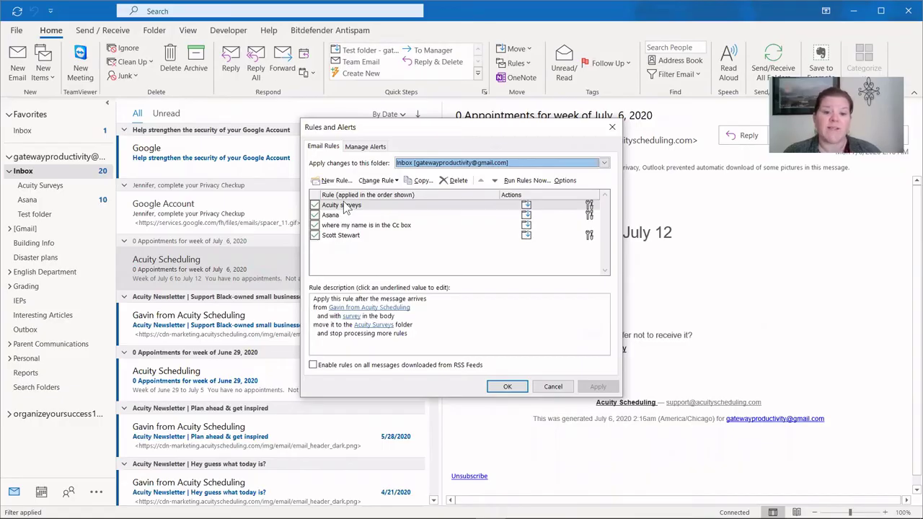
{"action": "left_click", "coordinate": [336, 238]}
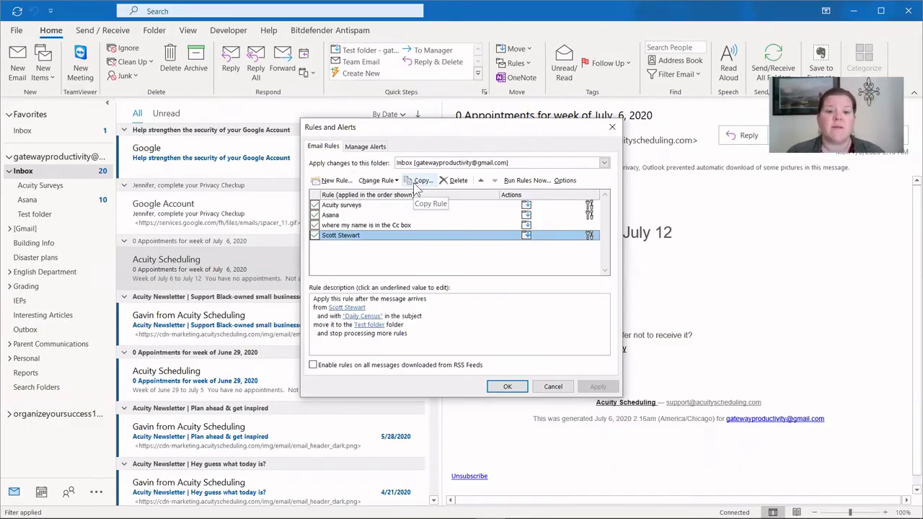
{"action": "left_click", "coordinate": [376, 180]}
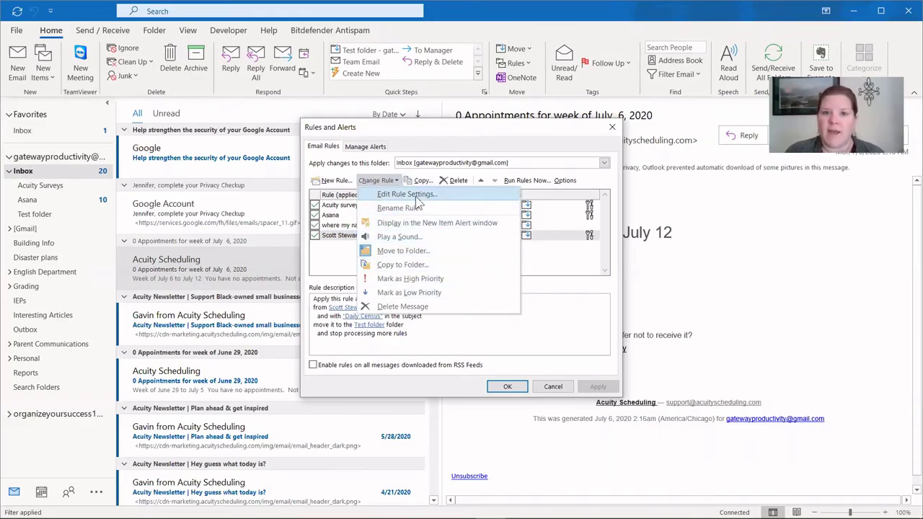
{"action": "left_click", "coordinate": [430, 123]}
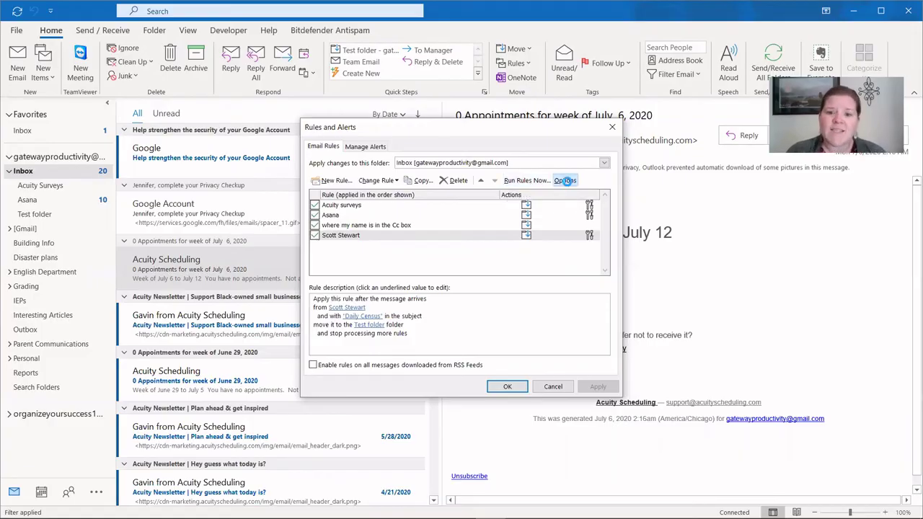
- Check the rules import/export Options, close them, and exit Rules and Alerts back to the Inbox
{"action": "left_click", "coordinate": [567, 181]}
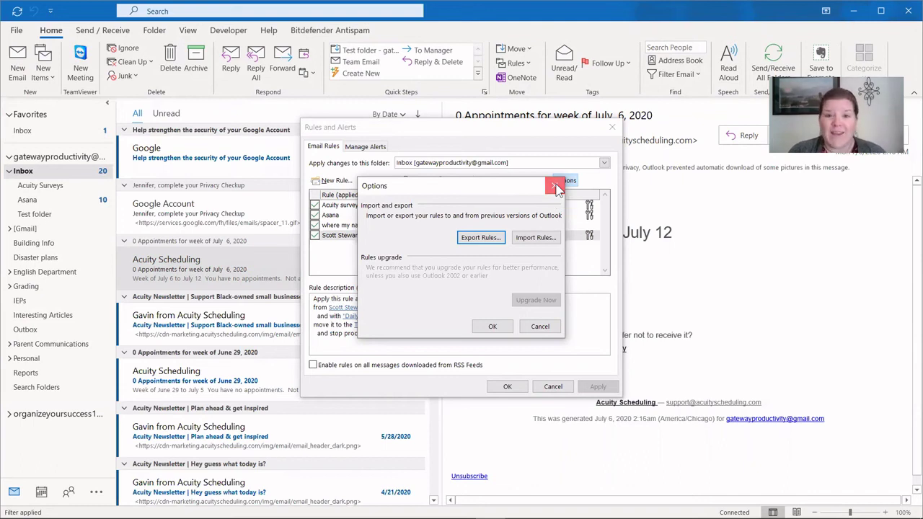
{"action": "left_click", "coordinate": [556, 187]}
{"action": "key", "text": "Escape"}
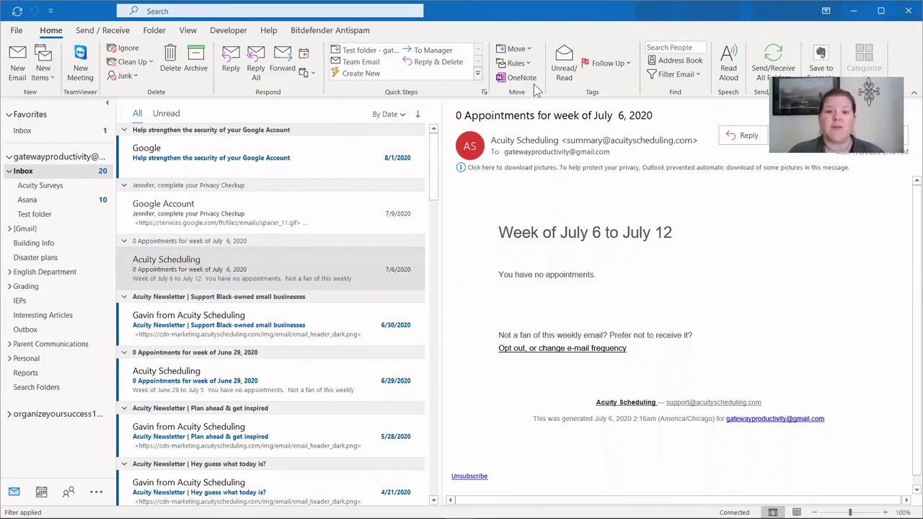
{"action": "left_click", "coordinate": [516, 65]}
{"action": "left_click", "coordinate": [516, 65]}
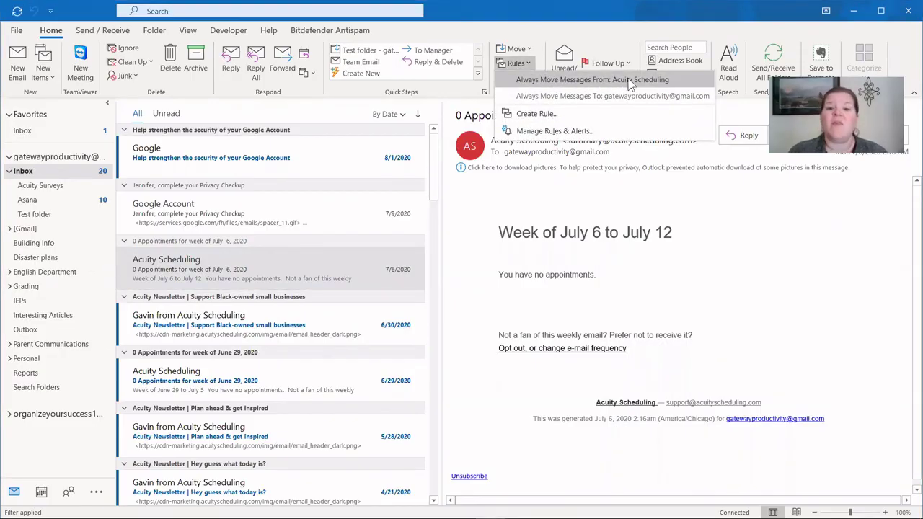
{"action": "left_click", "coordinate": [596, 108]}
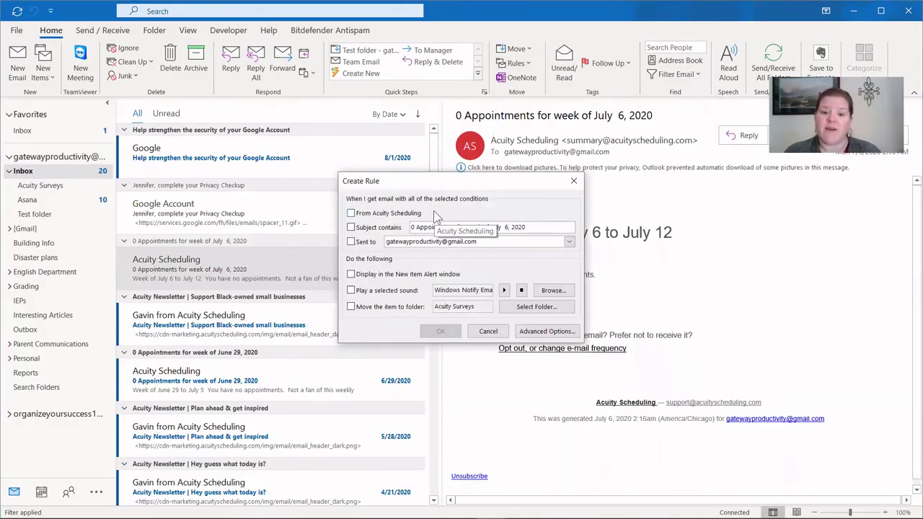
{"action": "left_click", "coordinate": [548, 333]}
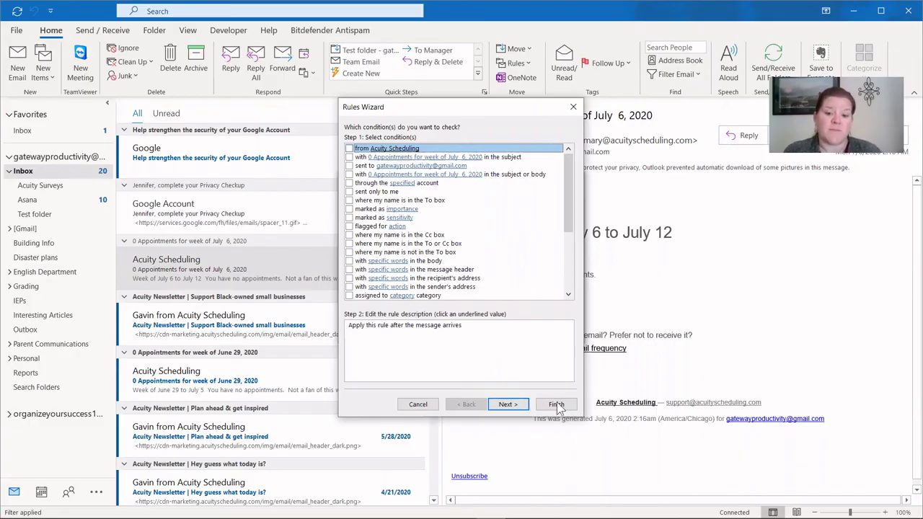
{"action": "left_click", "coordinate": [573, 108]}
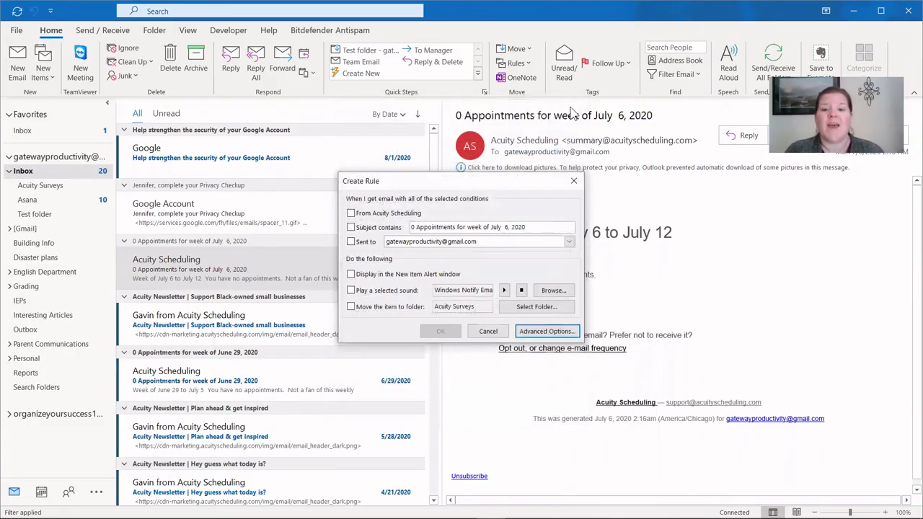
{"action": "left_click", "coordinate": [573, 181]}
{"action": "left_click", "coordinate": [516, 65]}
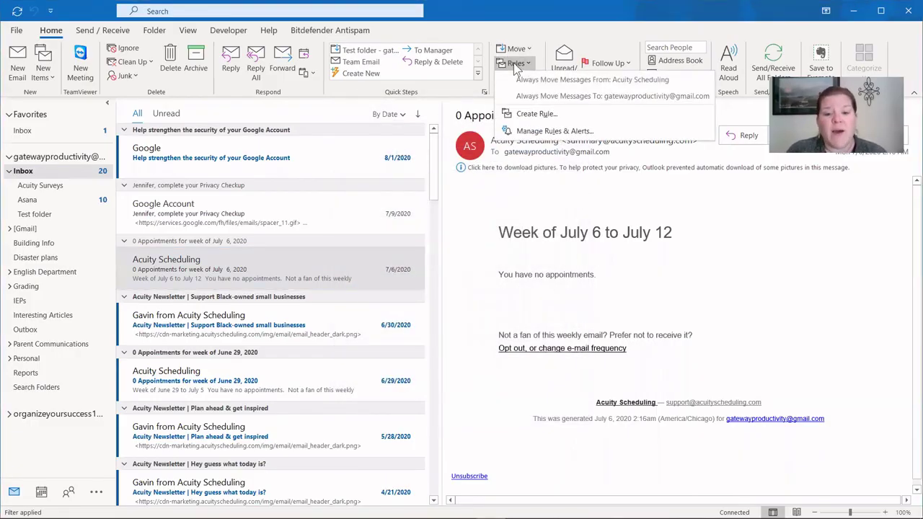
- Reopen Manage Rules & Alerts, with the Acuity surveys rule's description shown first
{"action": "left_click", "coordinate": [554, 132]}
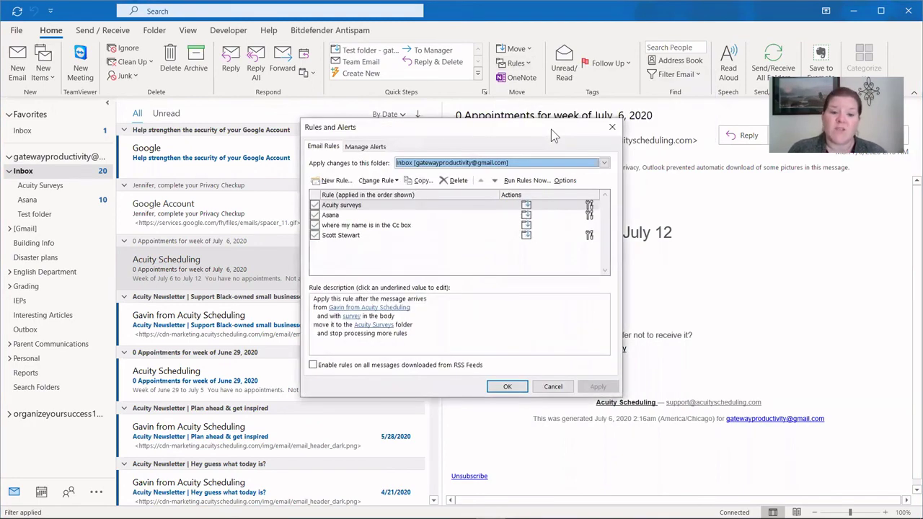